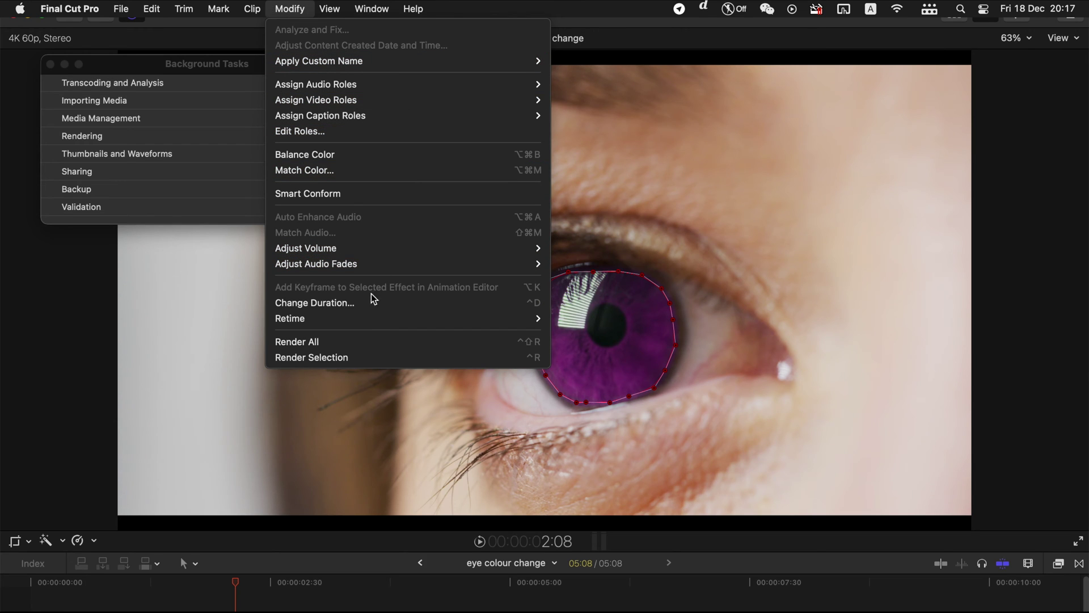
# Render All for the eye colour change project
pyautogui.click(376, 342)
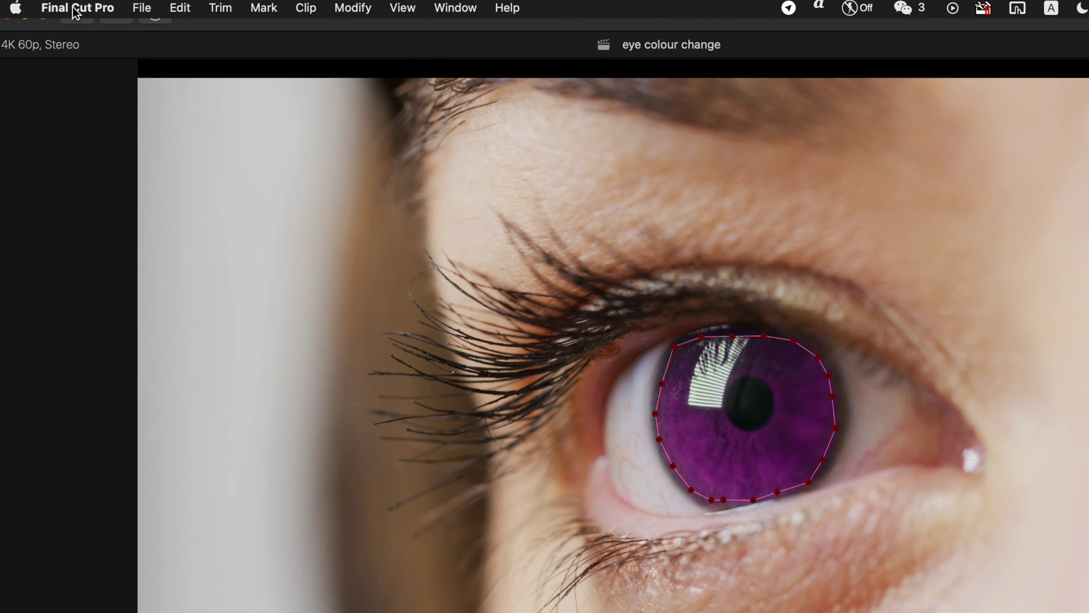
# Uncheck Background render in Final Cut Pro's Playback preferences
pyautogui.click(78, 13)
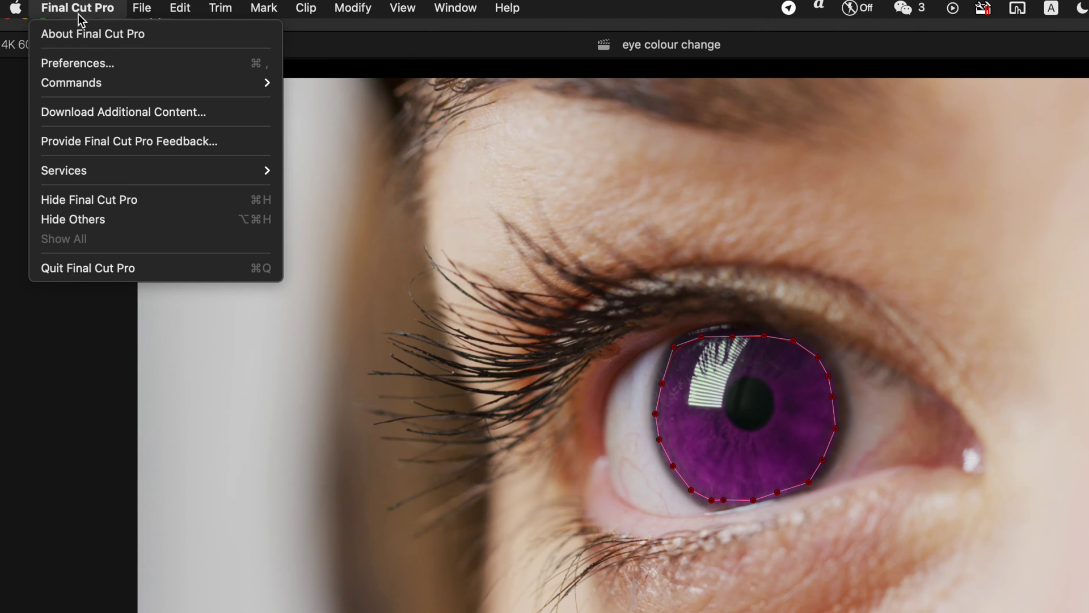
pyautogui.click(110, 61)
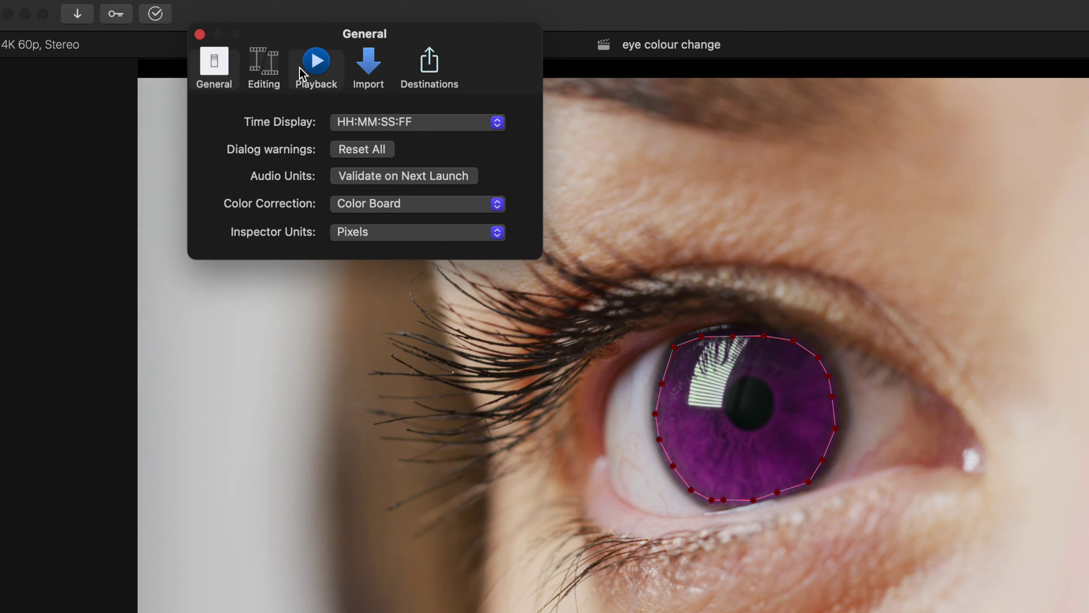
pyautogui.click(313, 69)
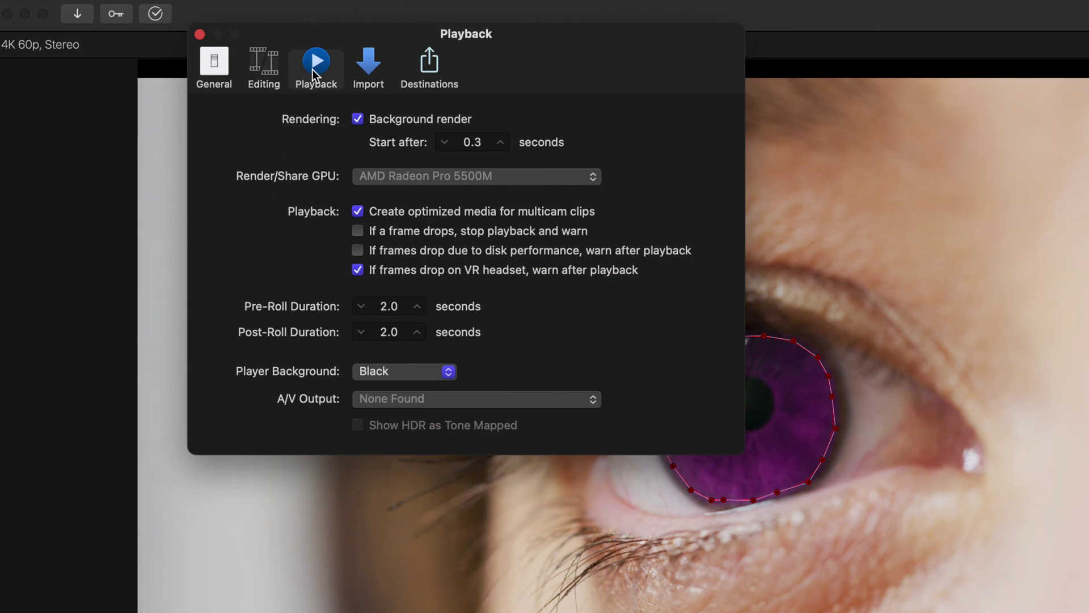
pyautogui.click(358, 120)
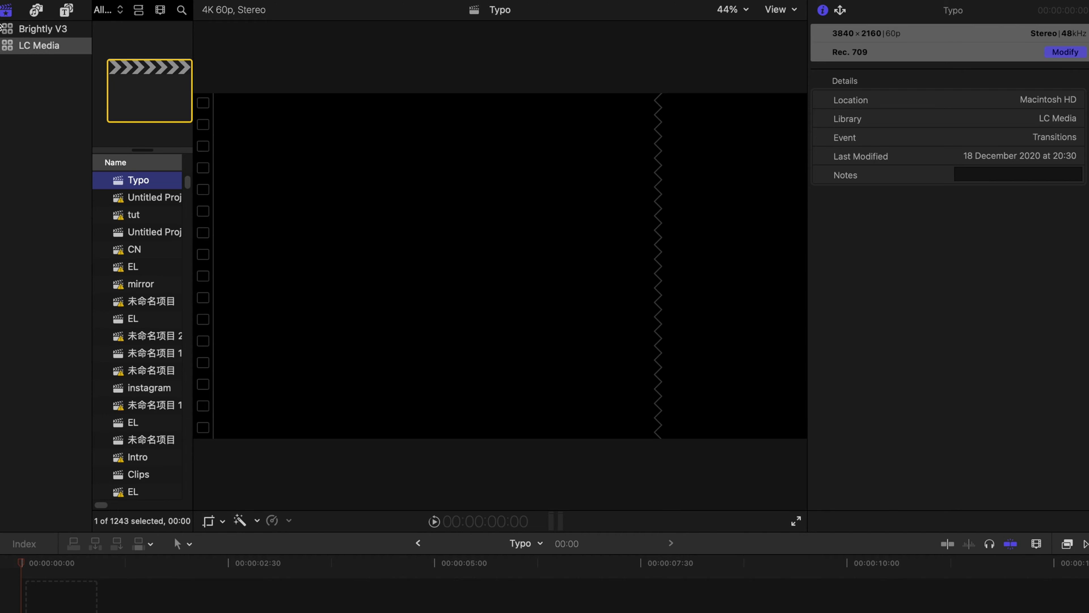
# Change LC Media's colour processing to Standard in Library Properties
pyautogui.click(28, 43)
pyautogui.press('Return')
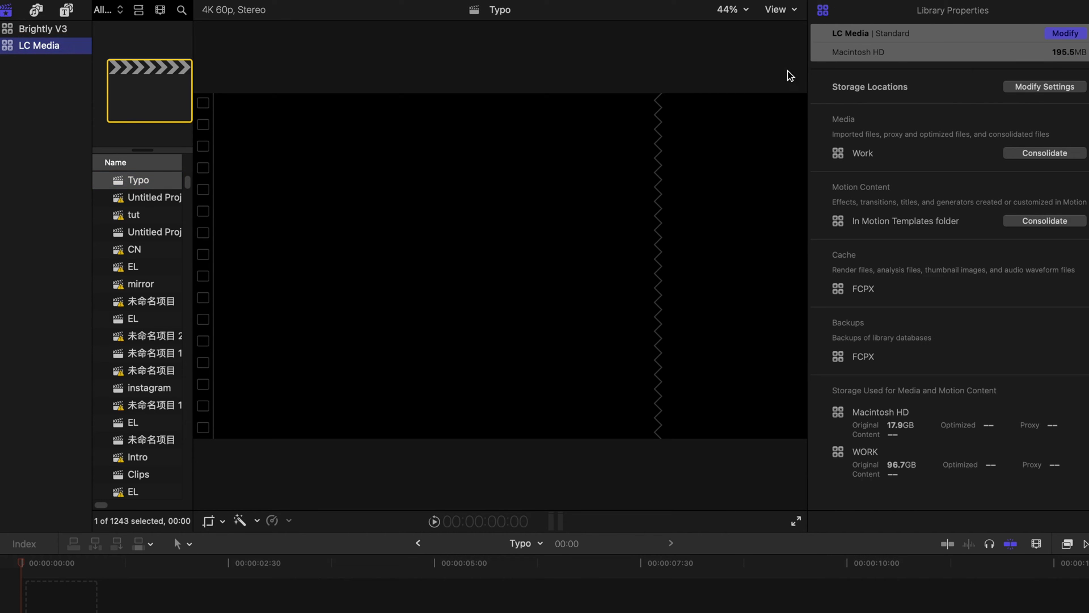
pyautogui.click(1052, 40)
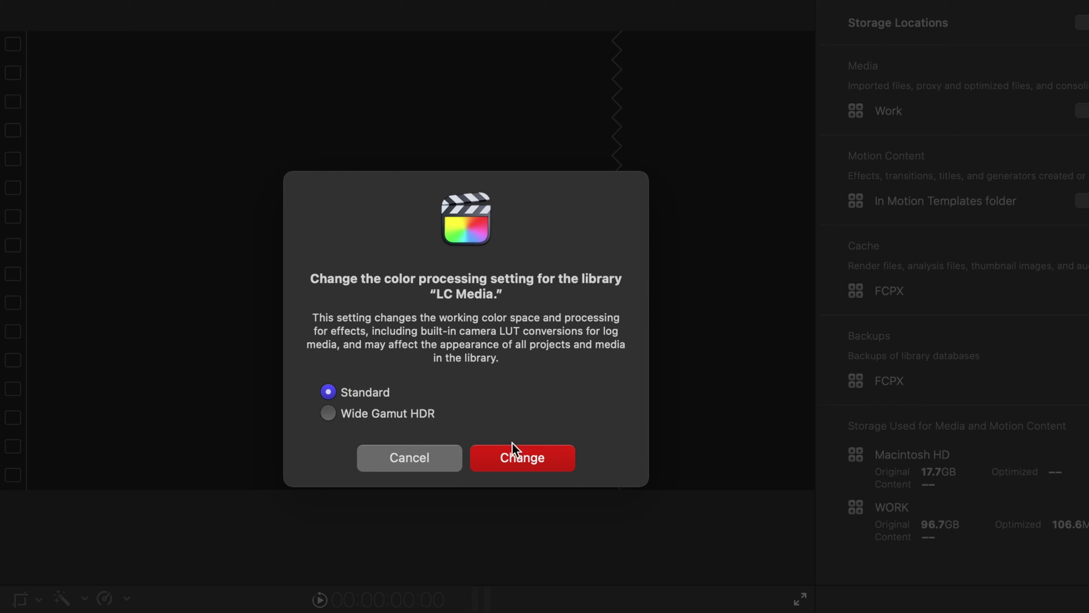
pyautogui.click(509, 460)
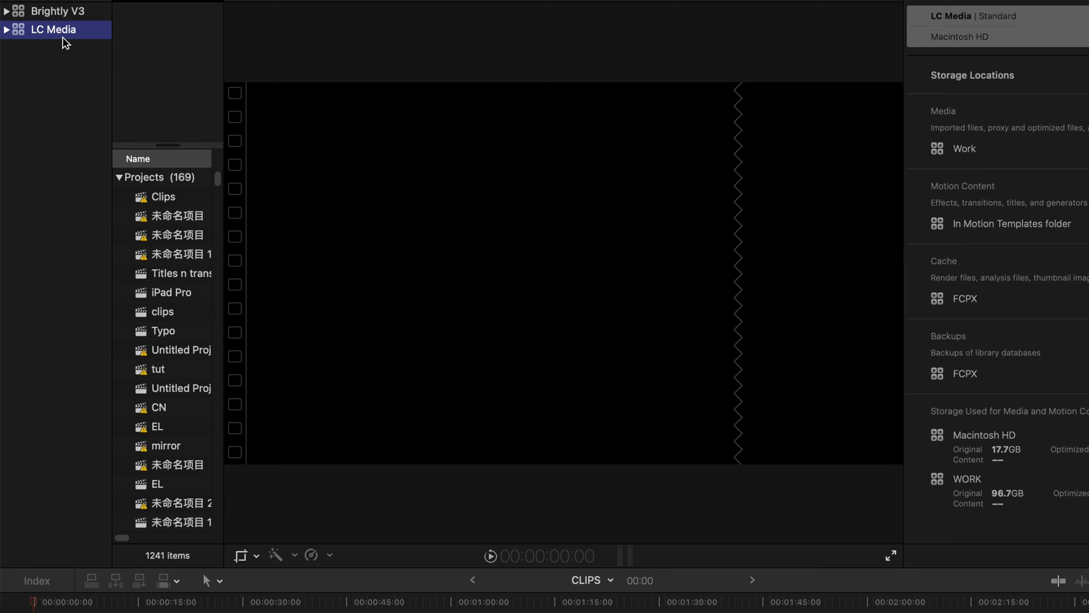
pyautogui.rightClick(64, 37)
# Start a new event in LC Media, then cancel it
pyautogui.click(175, 45)
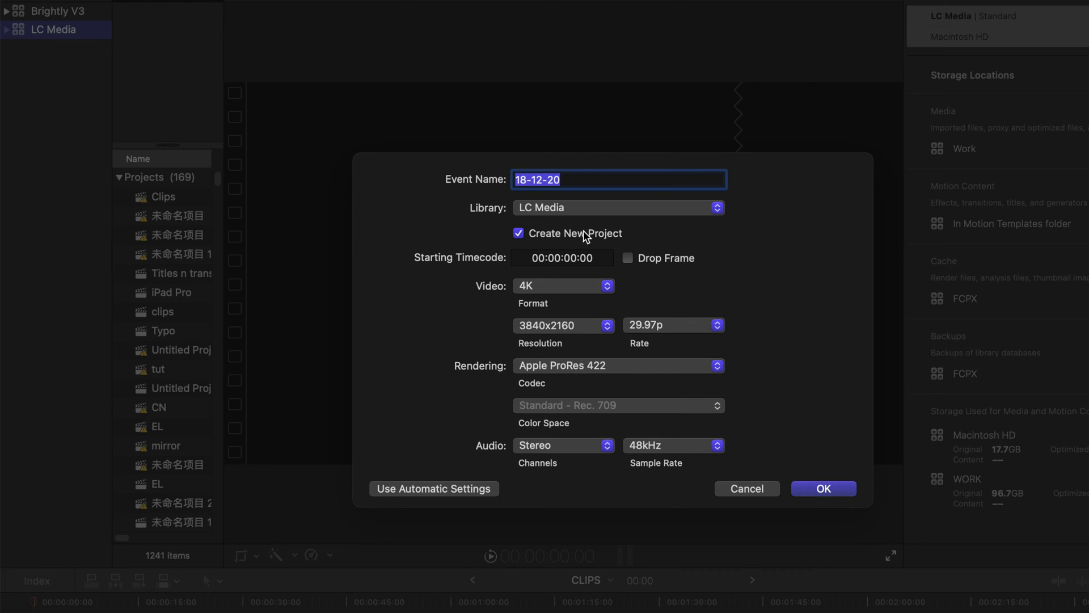
pyautogui.moveTo(606, 406)
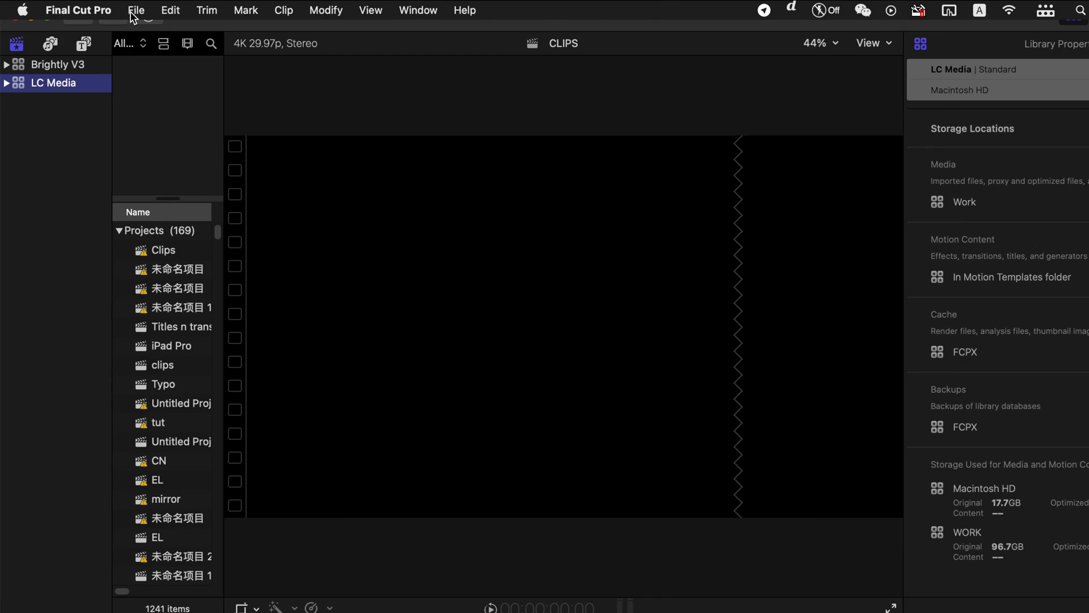
pyautogui.click(134, 10)
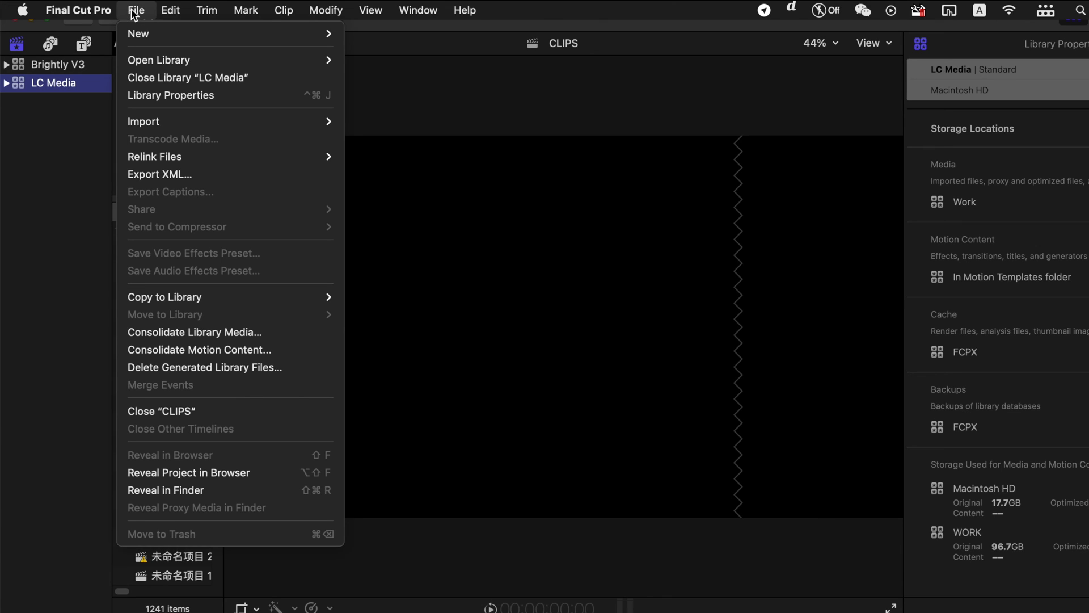
# Delete LC Media's Render Files (All), Optimized and Proxy Media, then select Brightly V3
pyautogui.click(182, 369)
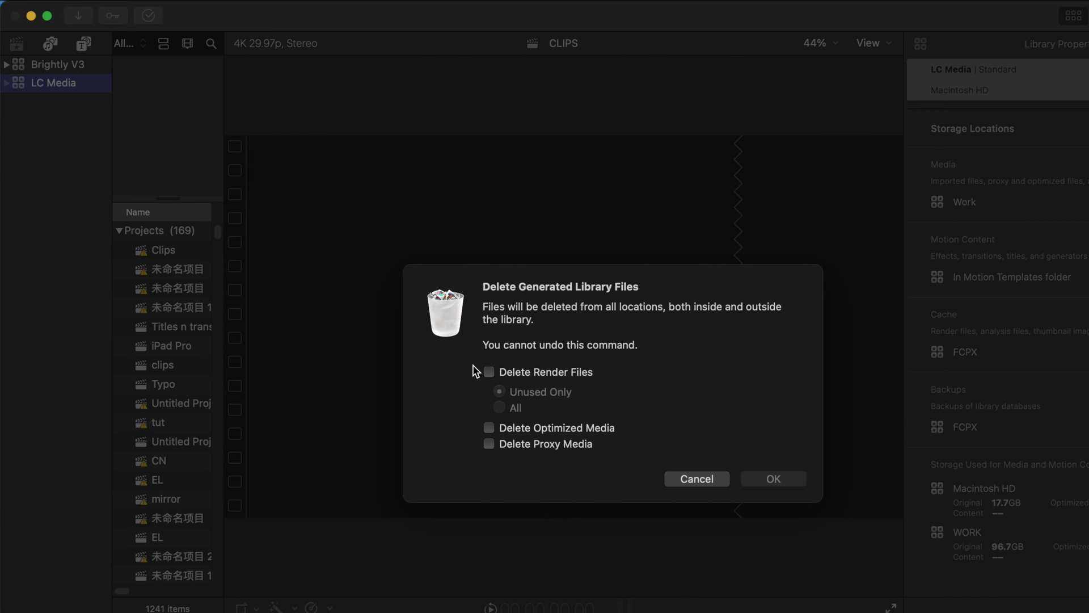
pyautogui.click(489, 373)
pyautogui.click(509, 406)
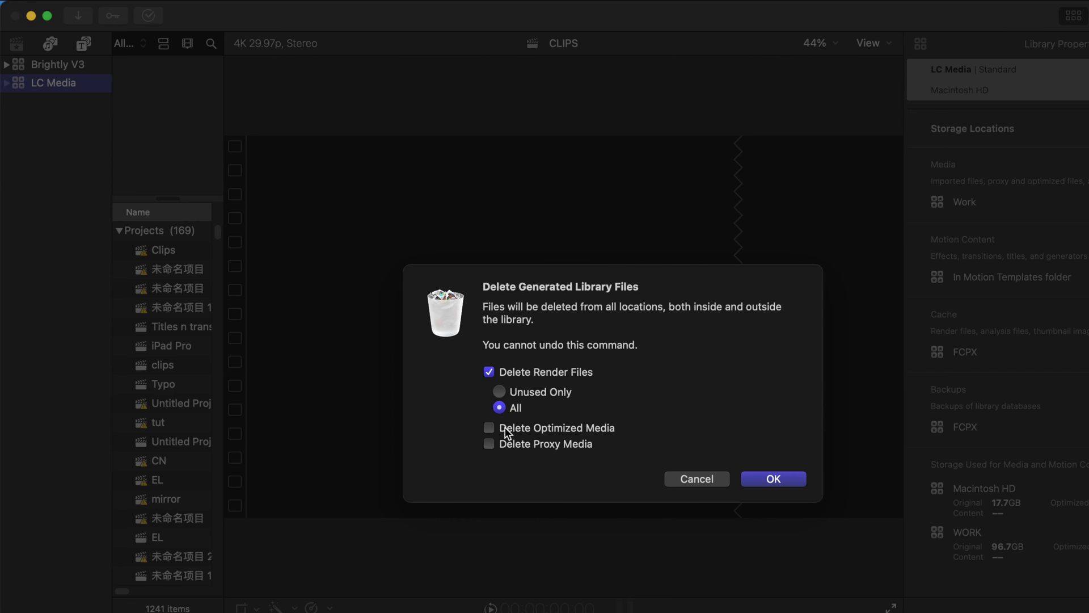
pyautogui.click(504, 428)
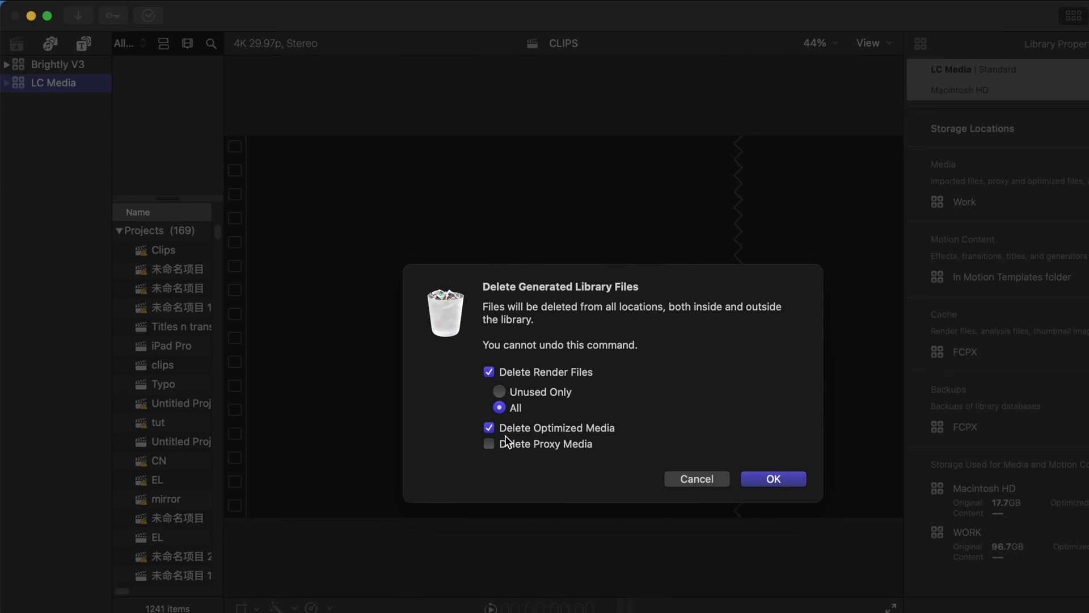
pyautogui.click(758, 481)
pyautogui.click(770, 480)
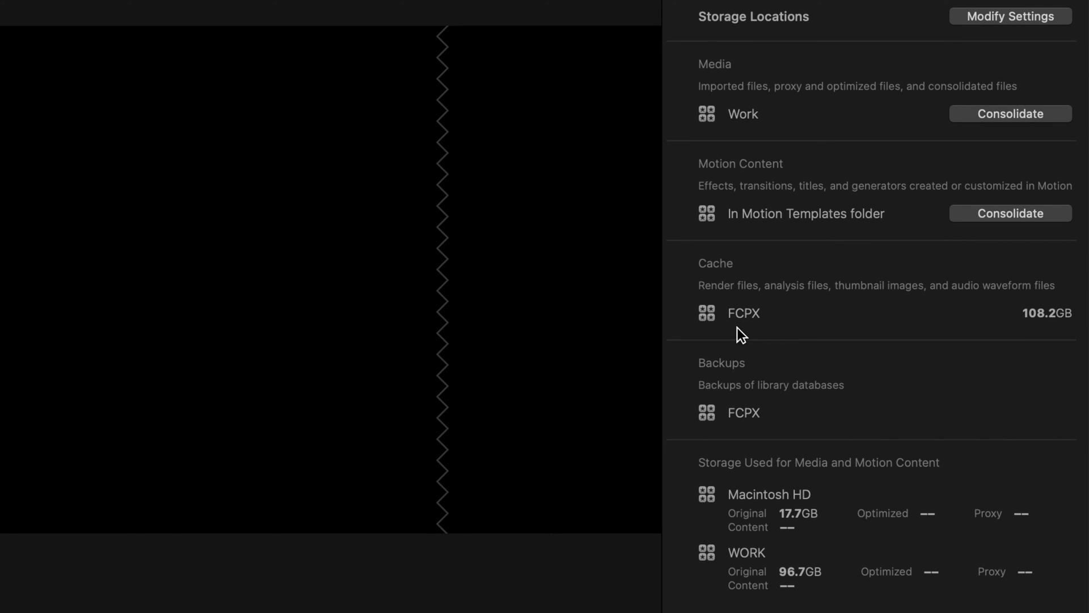
pyautogui.click(35, 65)
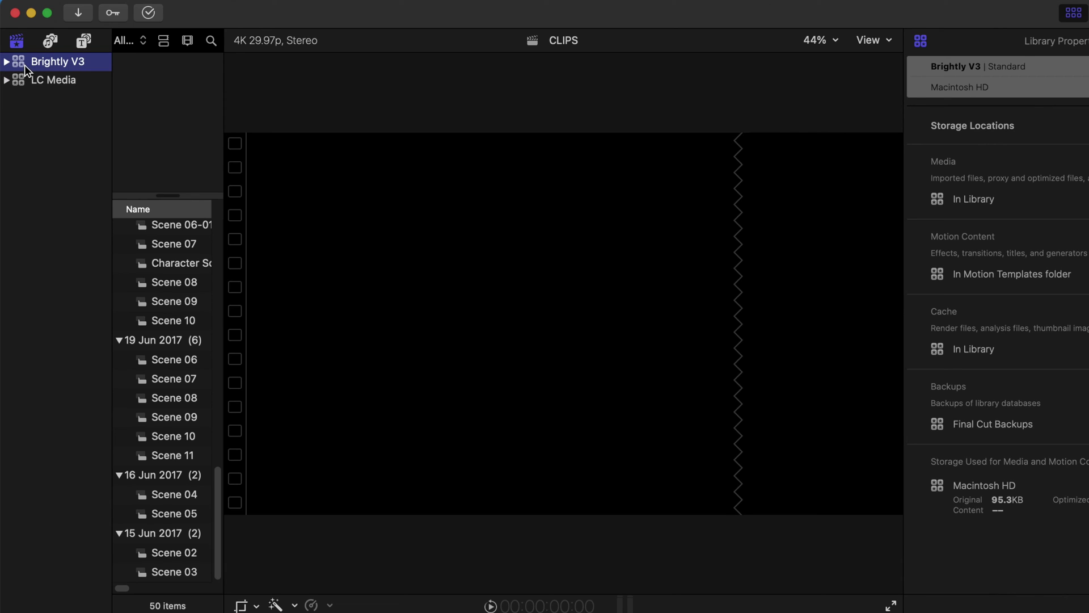
pyautogui.moveTo(162, 7)
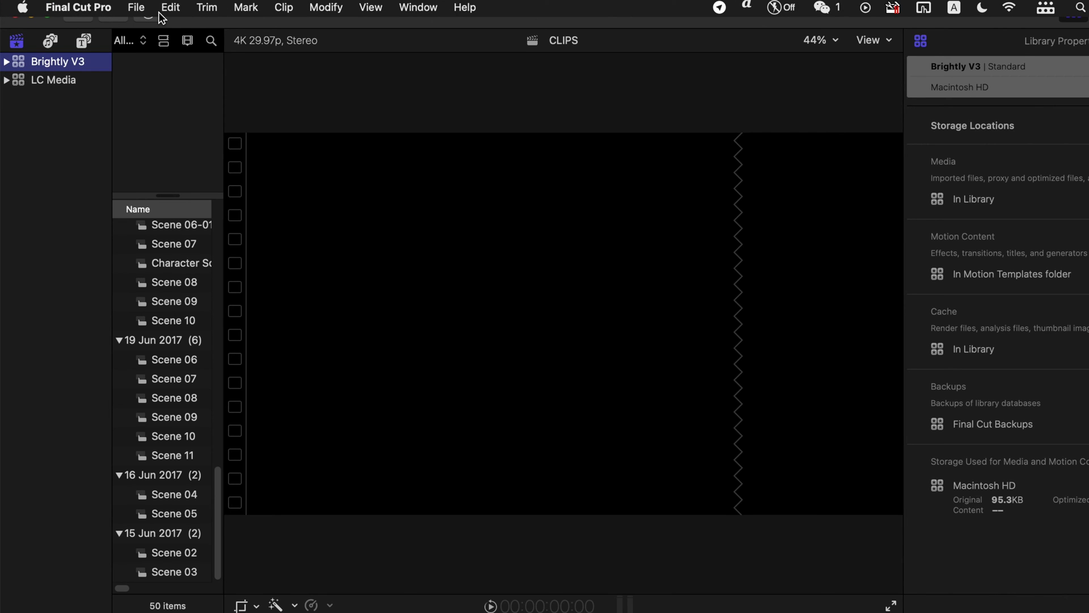
# Delete Brightly V3's generated files: Render Files (All), Optimized and Proxy Media
pyautogui.click(137, 7)
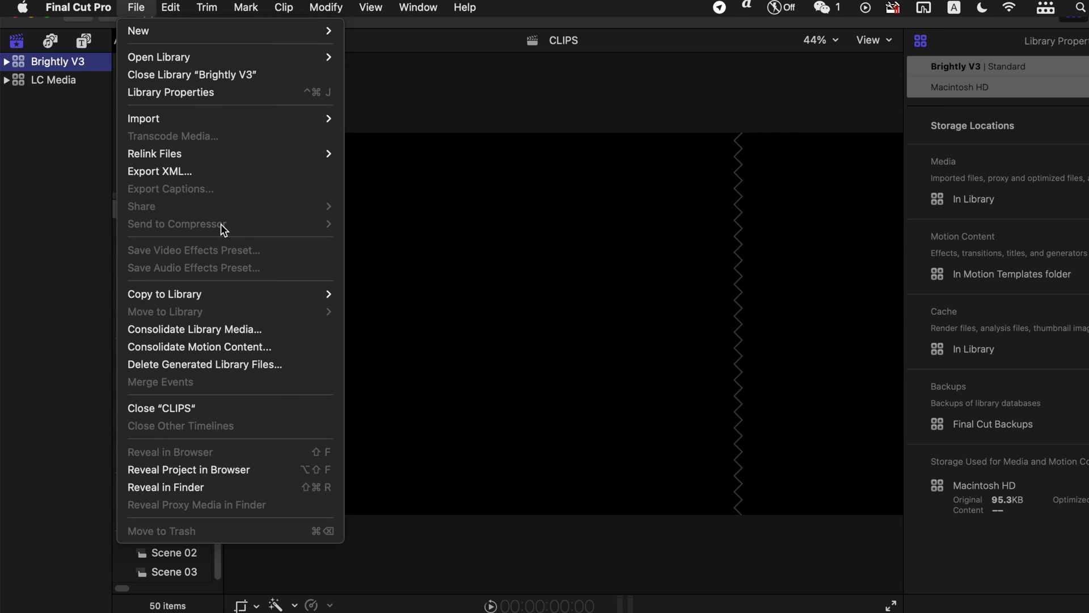
pyautogui.click(245, 366)
pyautogui.click(526, 372)
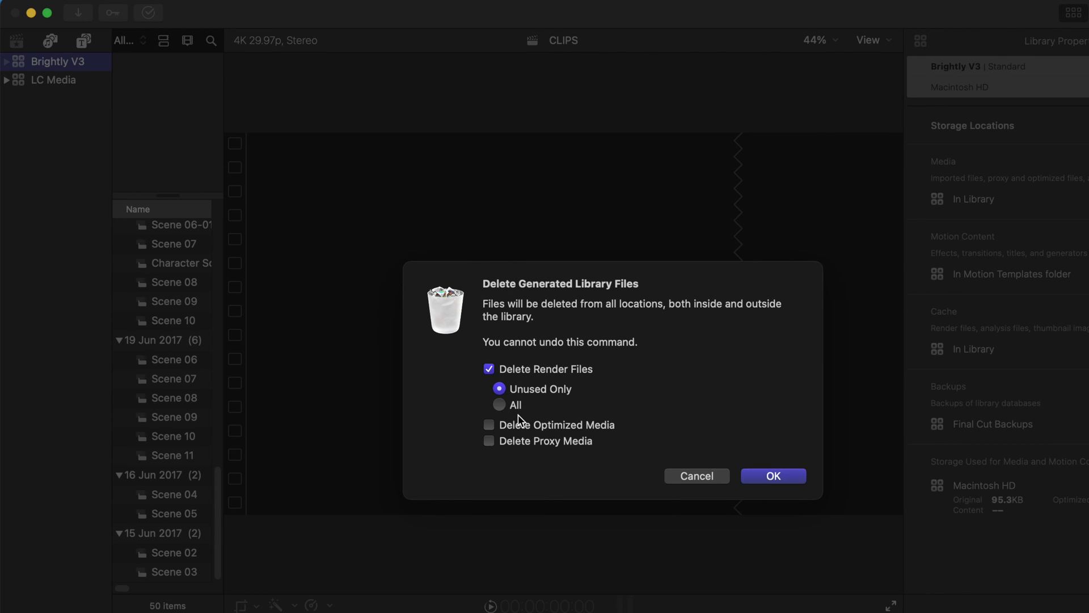
pyautogui.click(515, 424)
pyautogui.click(743, 474)
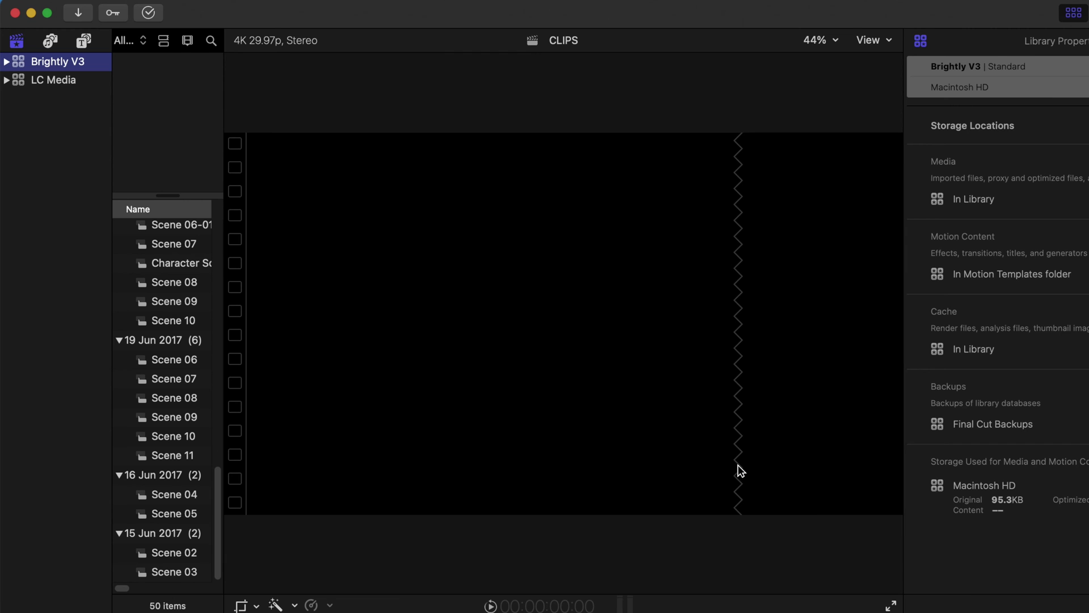